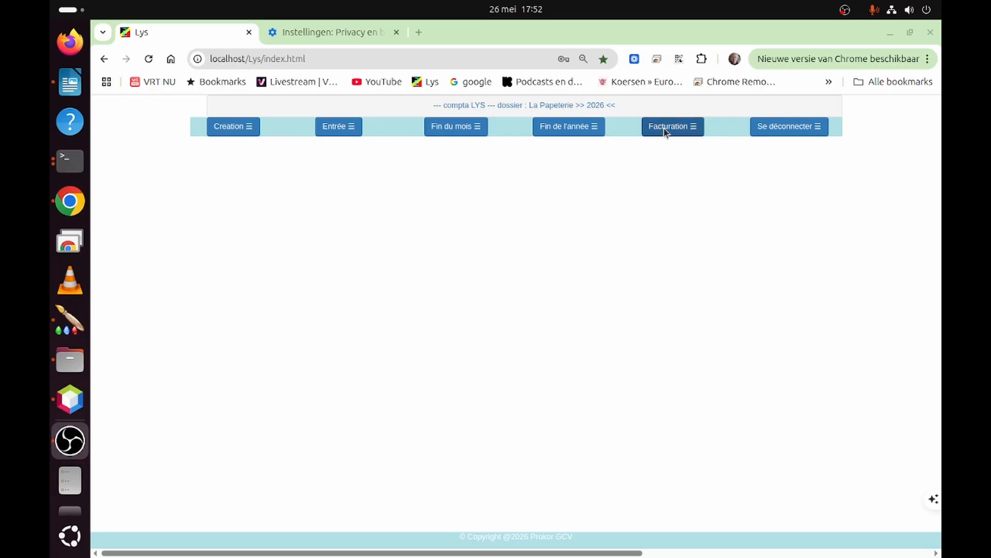
- Create a new sales delivery note for client Prokor GCV and confirm its header
{"action": "left_click", "coordinate": [666, 130]}
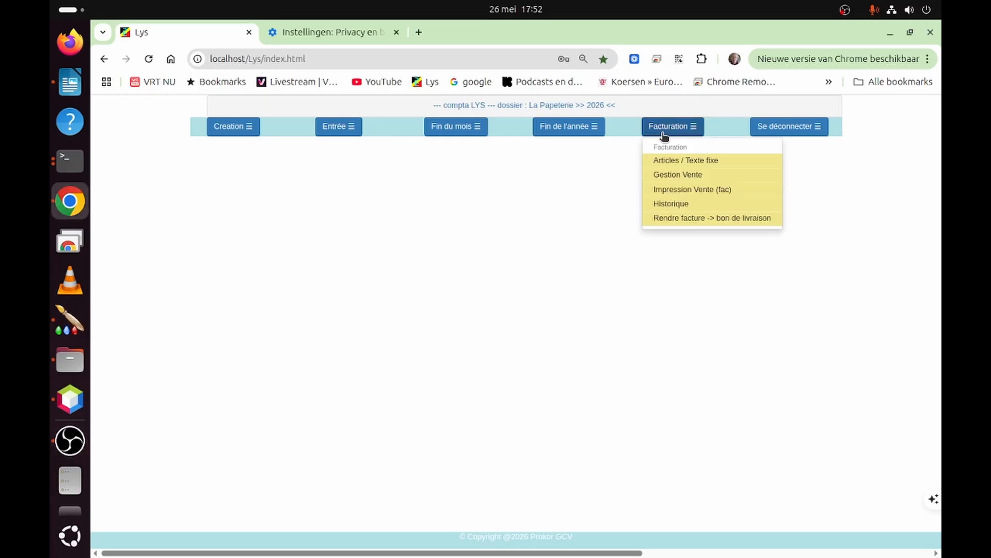
{"action": "left_click", "coordinate": [661, 177]}
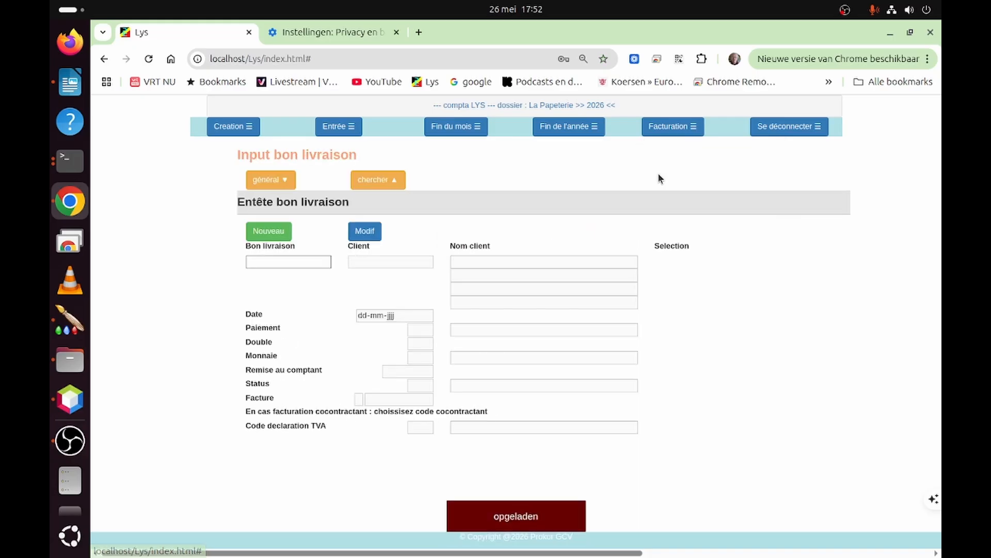
{"action": "left_click", "coordinate": [259, 235]}
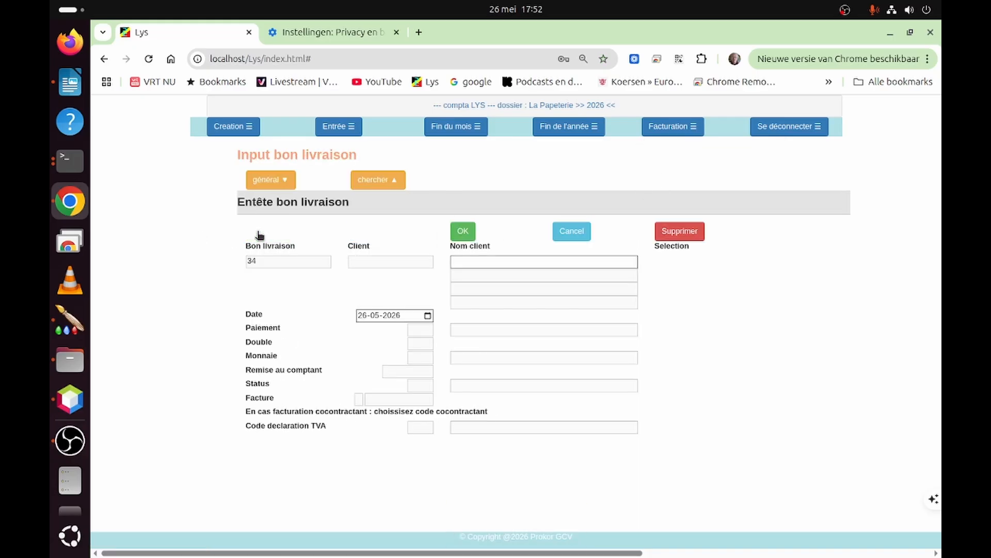
{"action": "left_click", "coordinate": [474, 260]}
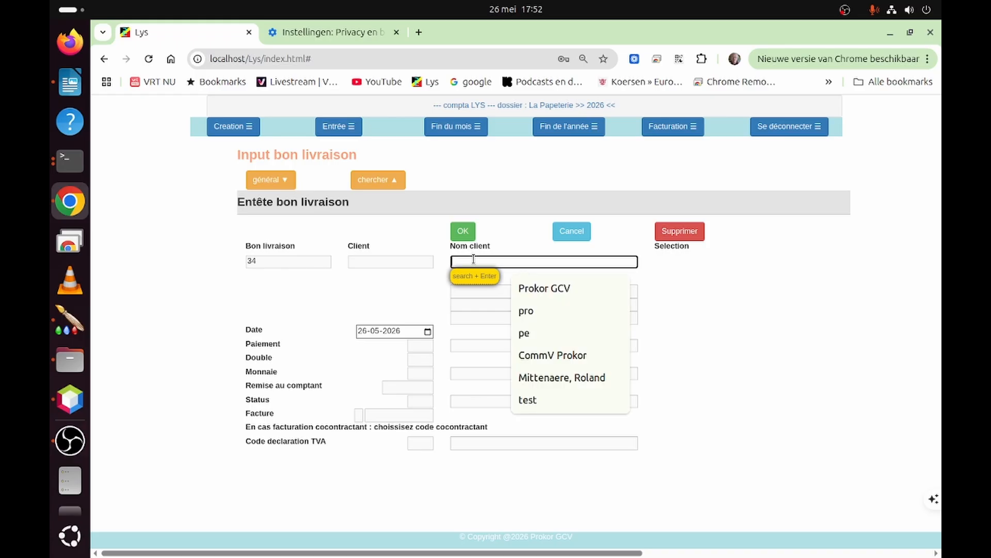
{"action": "type", "text": "pro"}
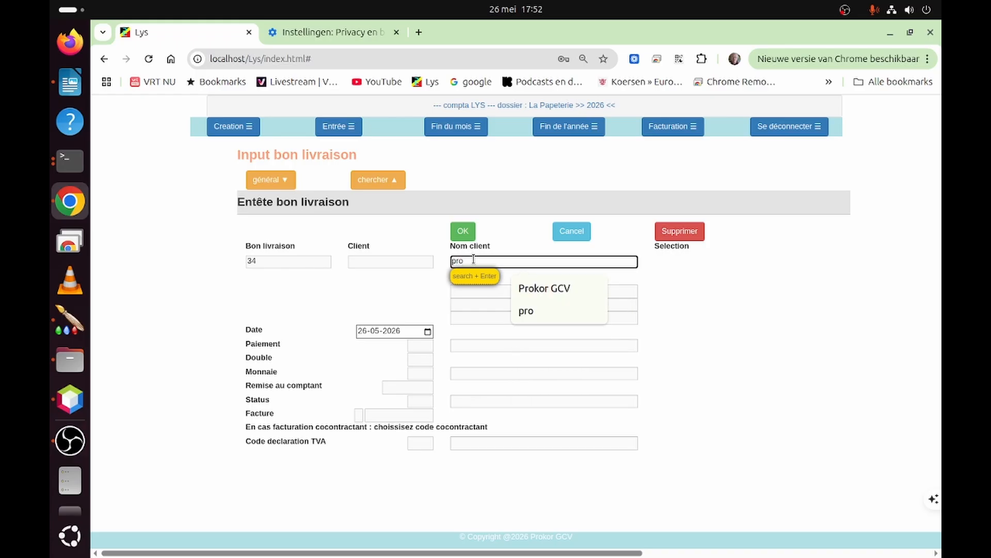
{"action": "key", "text": "Return"}
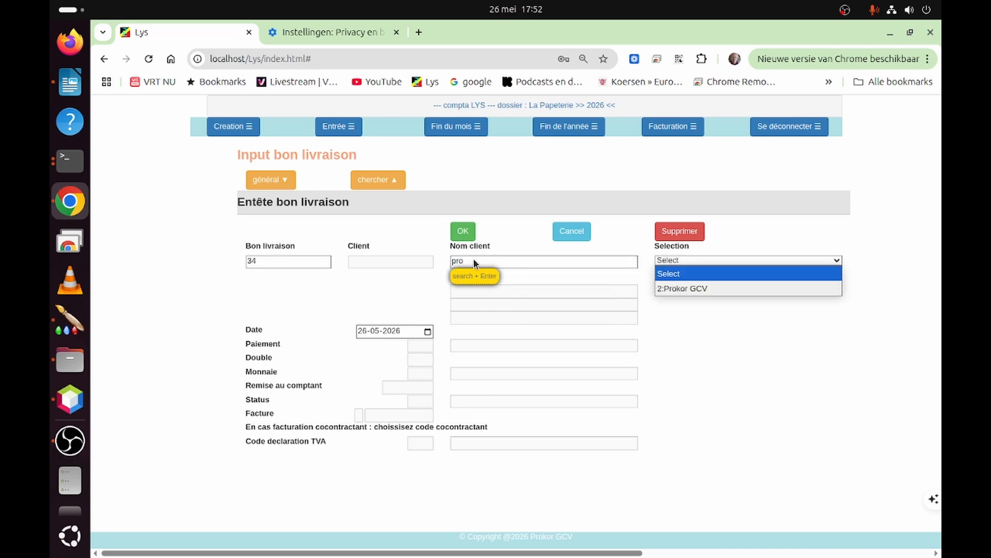
{"action": "key", "text": "Down"}
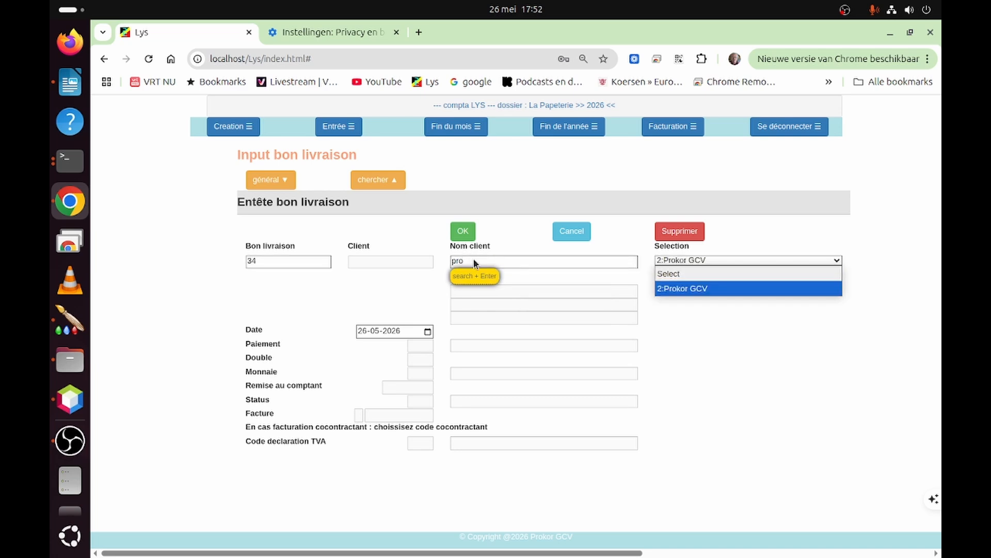
{"action": "key", "text": "Return"}
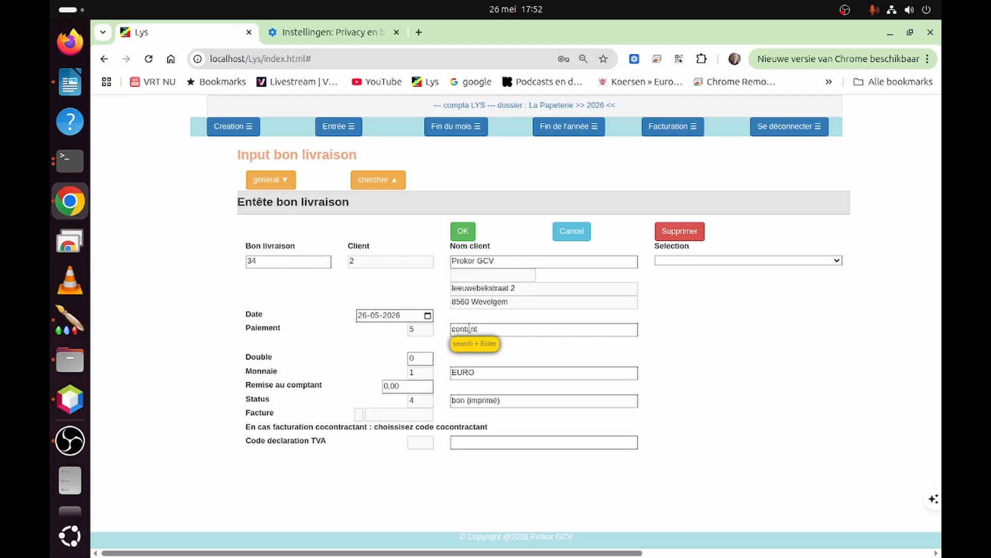
{"action": "left_click", "coordinate": [463, 232]}
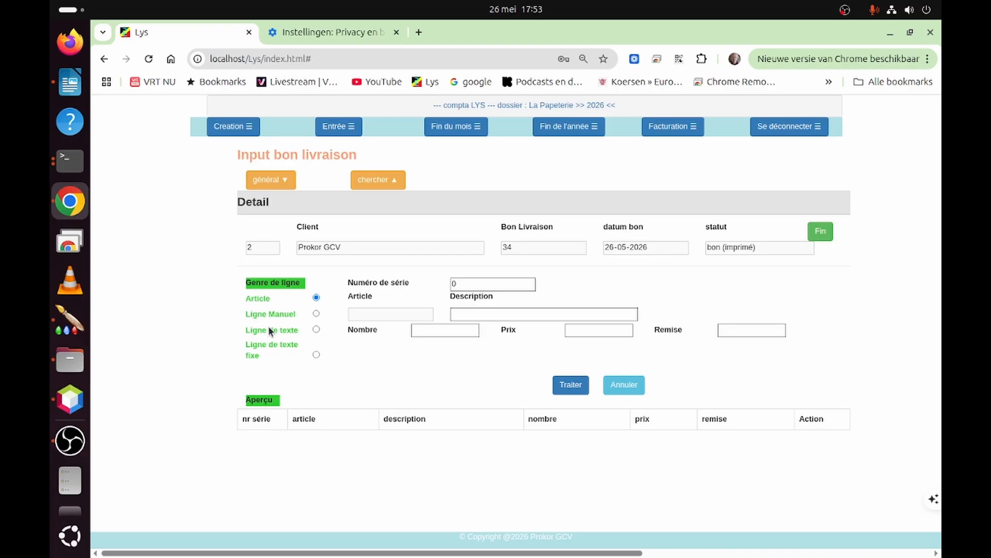
{"action": "left_click", "coordinate": [317, 330]}
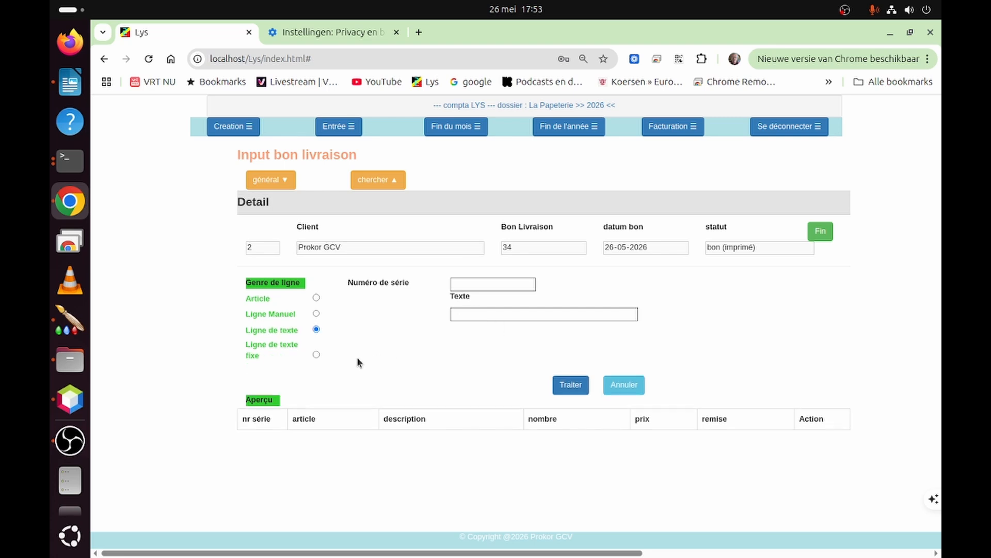
{"action": "left_click", "coordinate": [315, 356]}
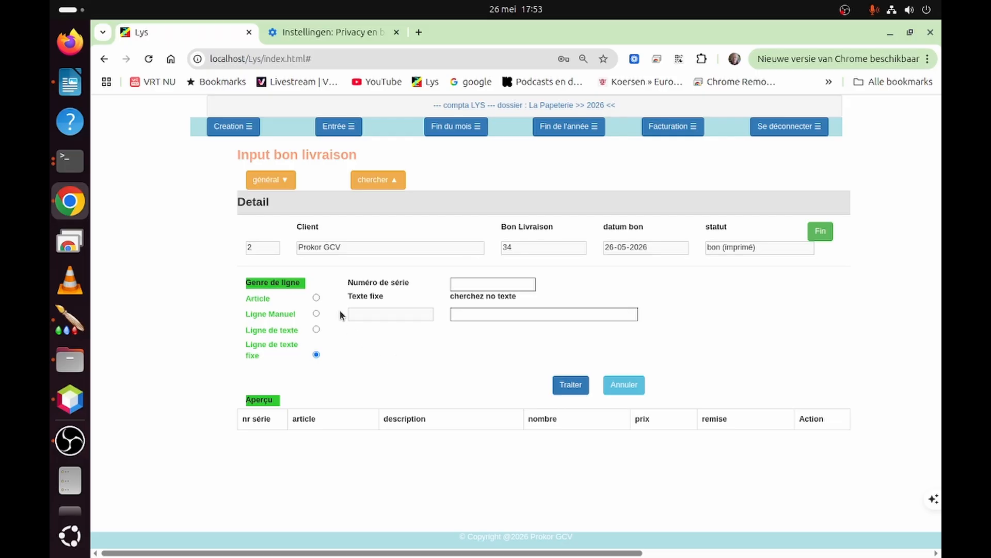
{"action": "left_click", "coordinate": [316, 297]}
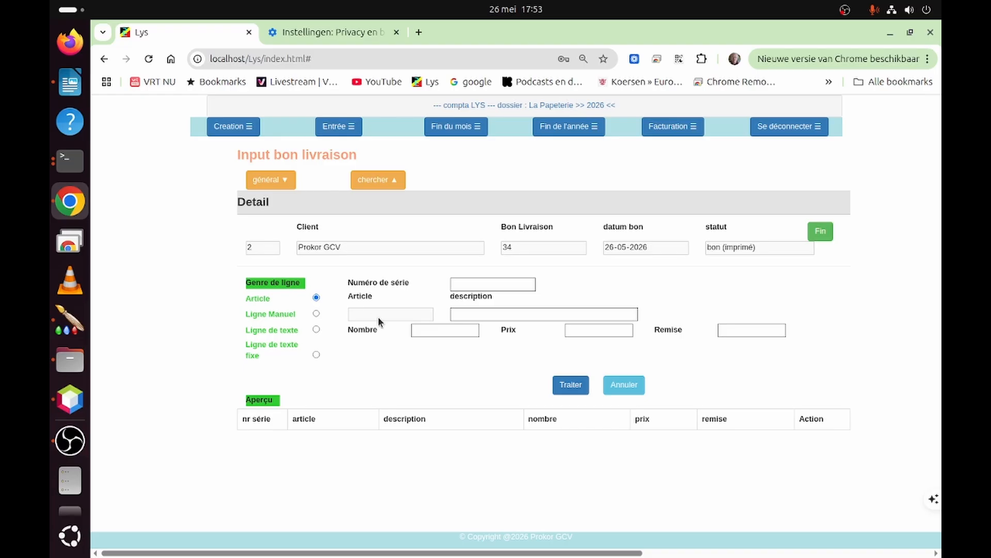
- Add an article line for papier A4 wit 80 gr Clairefontaine with quantity 1 and price 43
{"action": "left_click", "coordinate": [460, 313]}
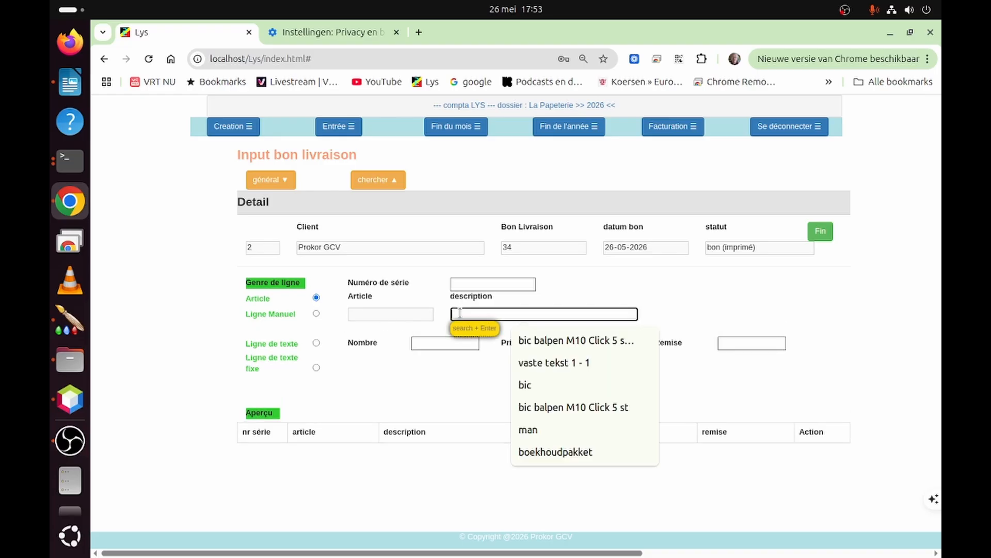
{"action": "type", "text": "pap"}
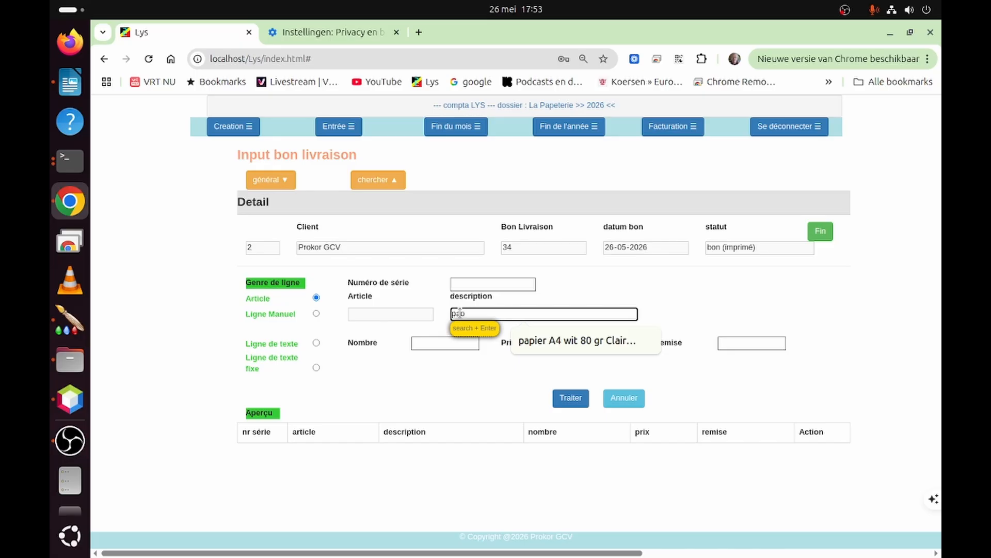
{"action": "key", "text": "Return"}
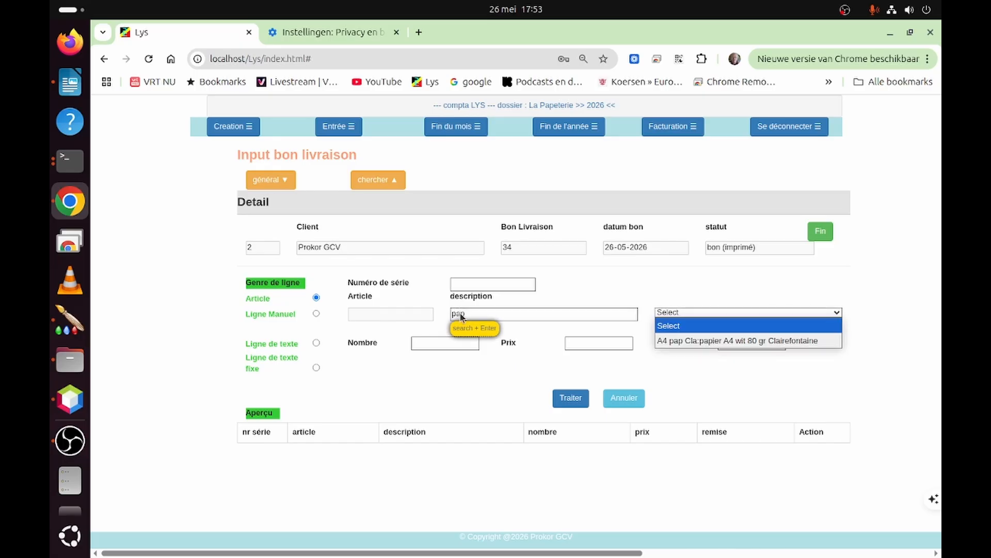
{"action": "key", "text": "Down"}
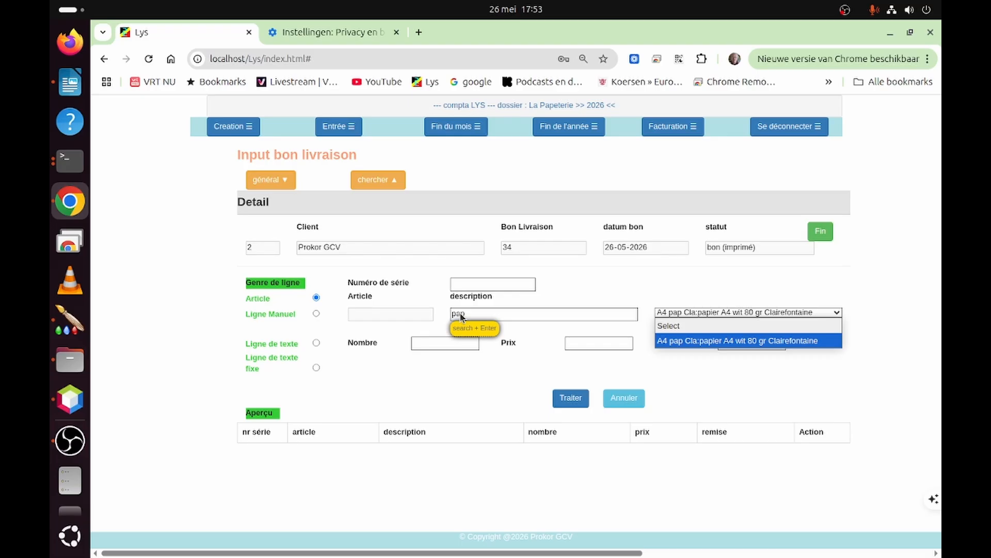
{"action": "key", "text": "Return"}
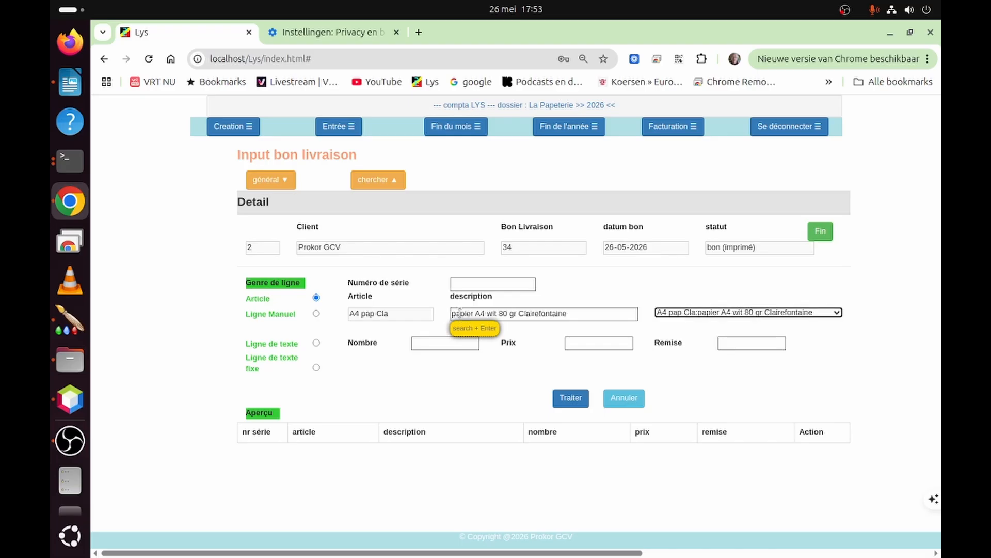
{"action": "key", "text": "Tab"}
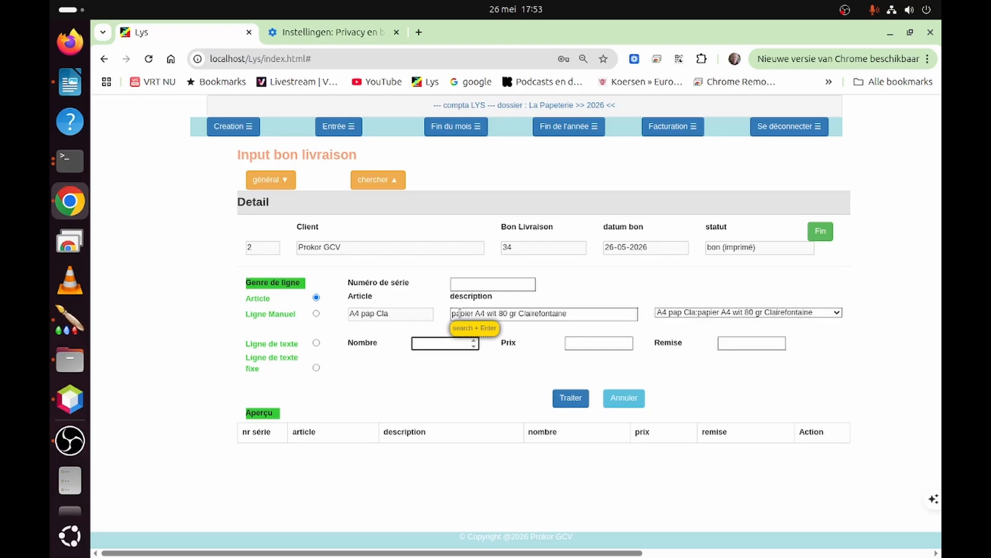
{"action": "type", "text": "1"}
{"action": "key", "text": "Tab"}
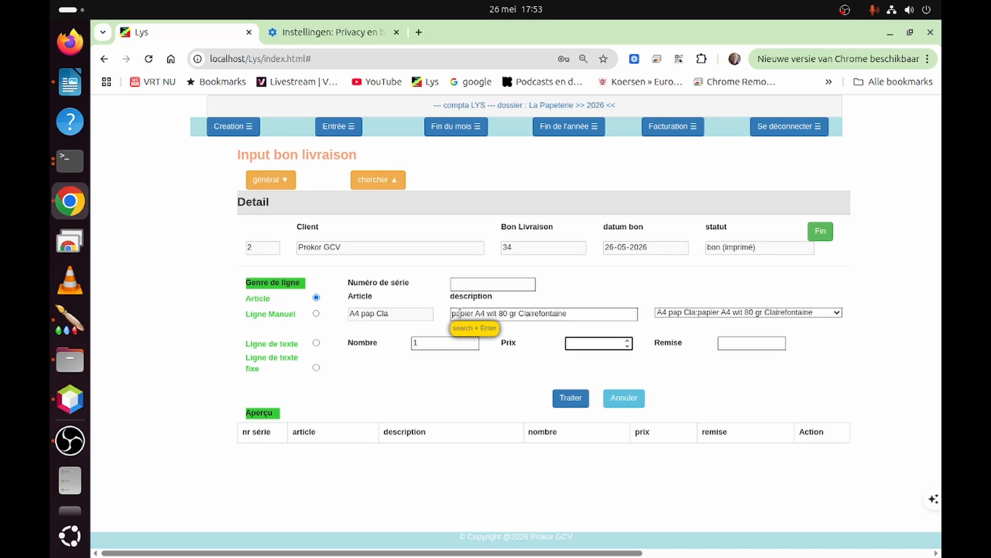
{"action": "type", "text": "43"}
{"action": "left_click", "coordinate": [571, 386]}
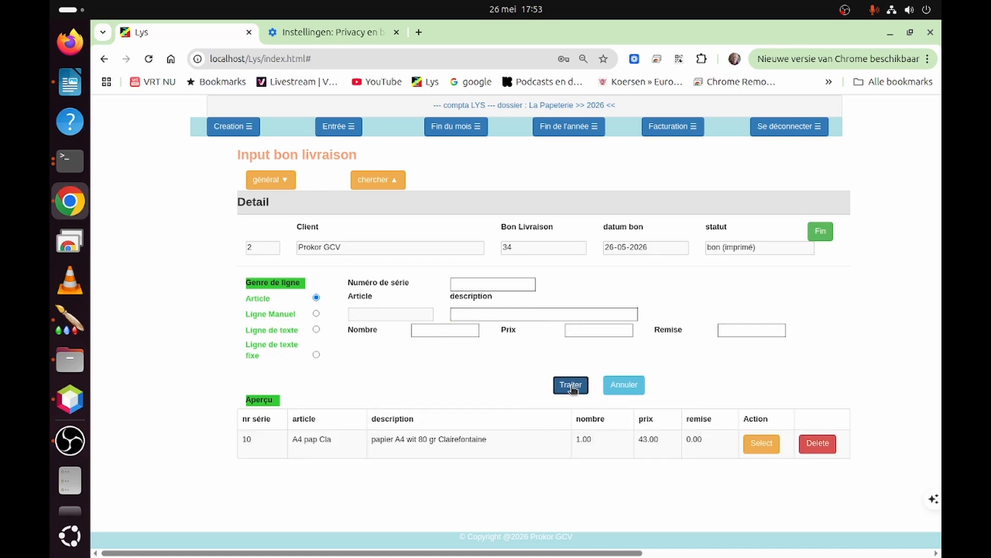
- Add an article line for bic balpen M10 Click 5 st FRA with quantity 1 and price 6,5, and finish the delivery note
{"action": "left_click", "coordinate": [464, 313]}
{"action": "left_click", "coordinate": [463, 311]}
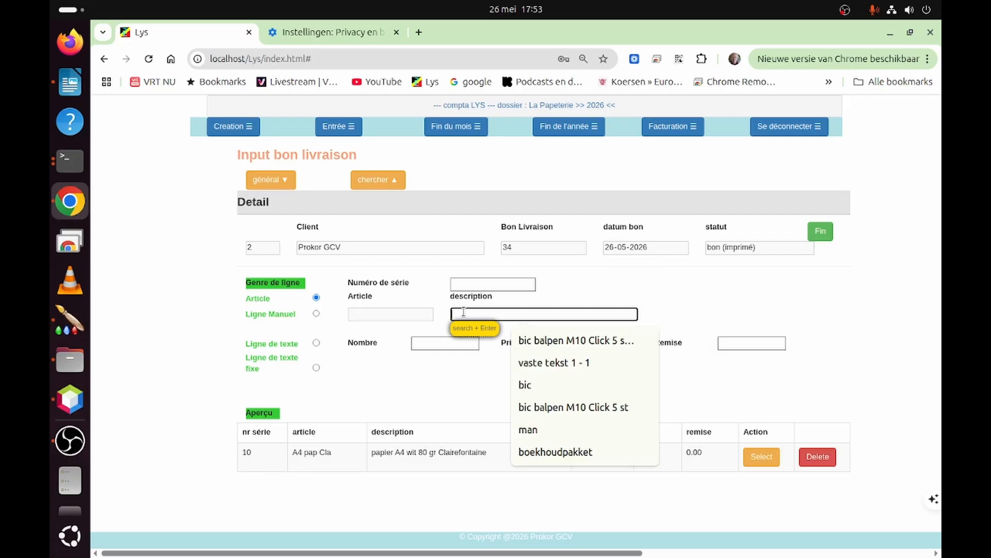
{"action": "type", "text": "bic"}
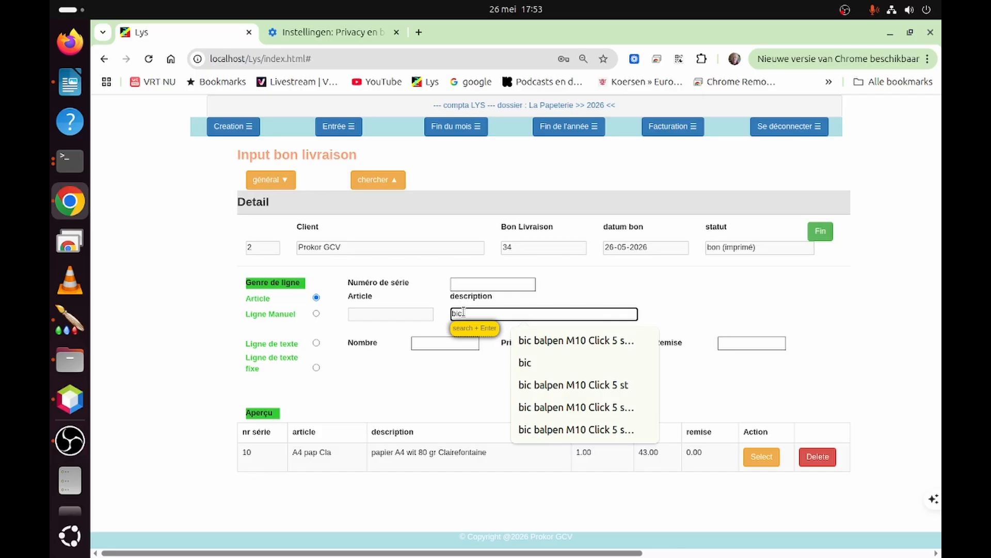
{"action": "key", "text": "Return"}
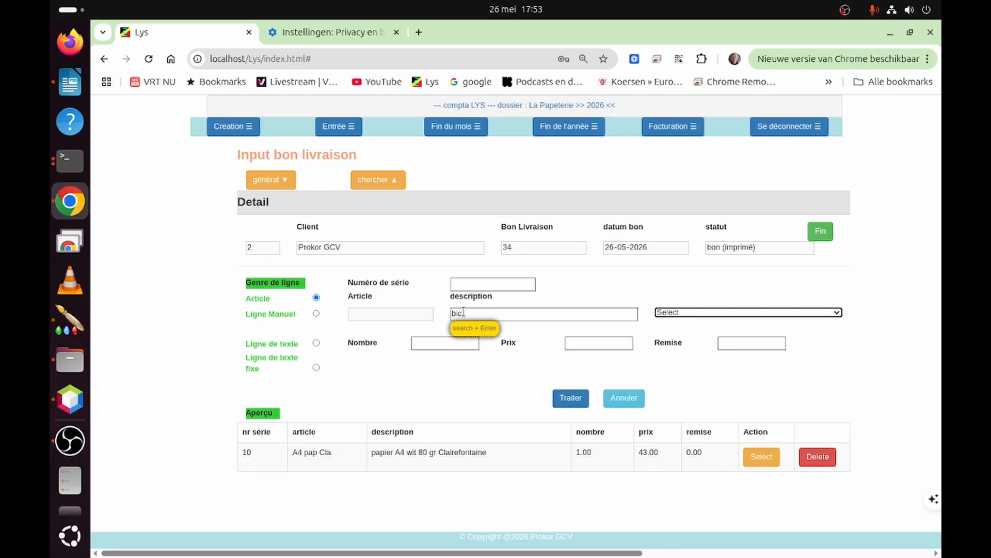
{"action": "key", "text": "space"}
{"action": "key", "text": "Down"}
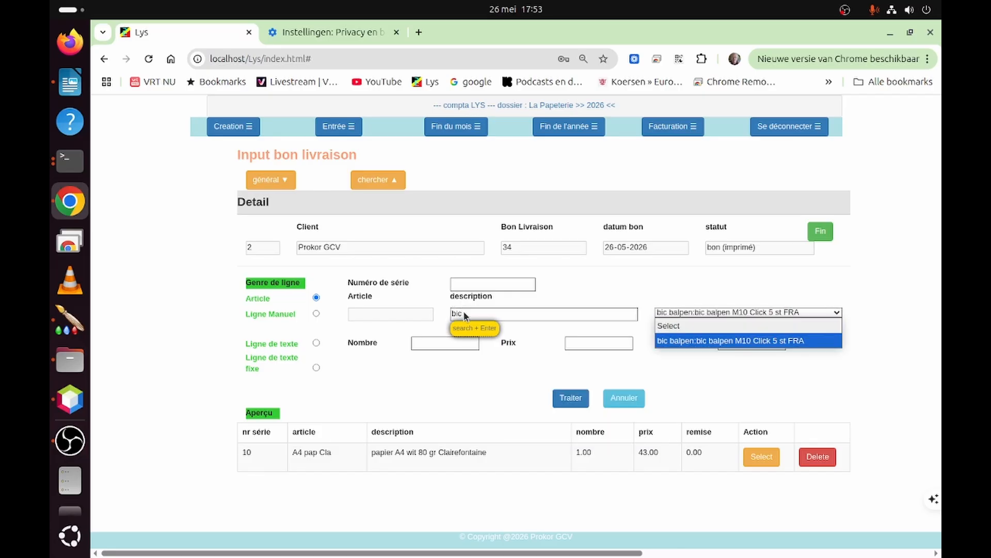
{"action": "key", "text": "Return"}
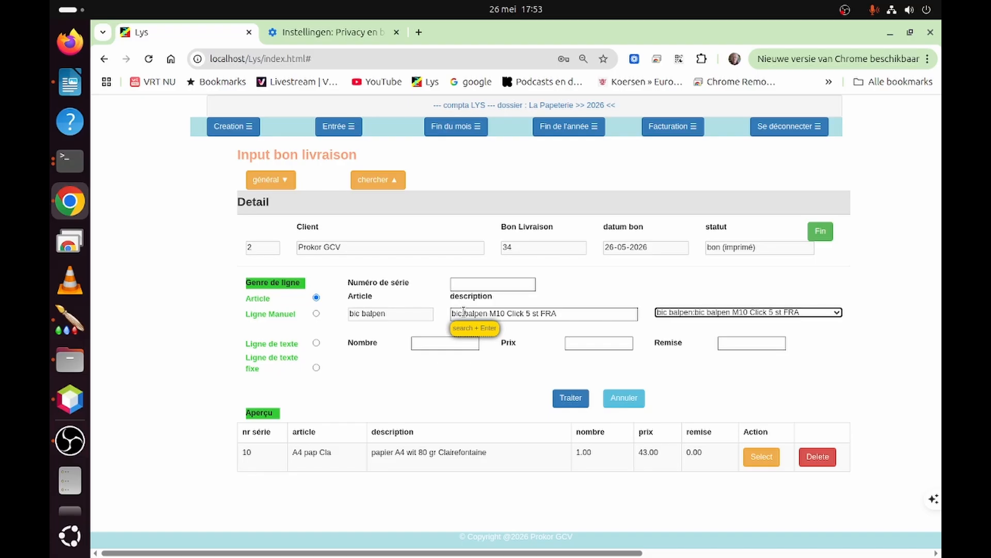
{"action": "key", "text": "Tab"}
{"action": "type", "text": "1"}
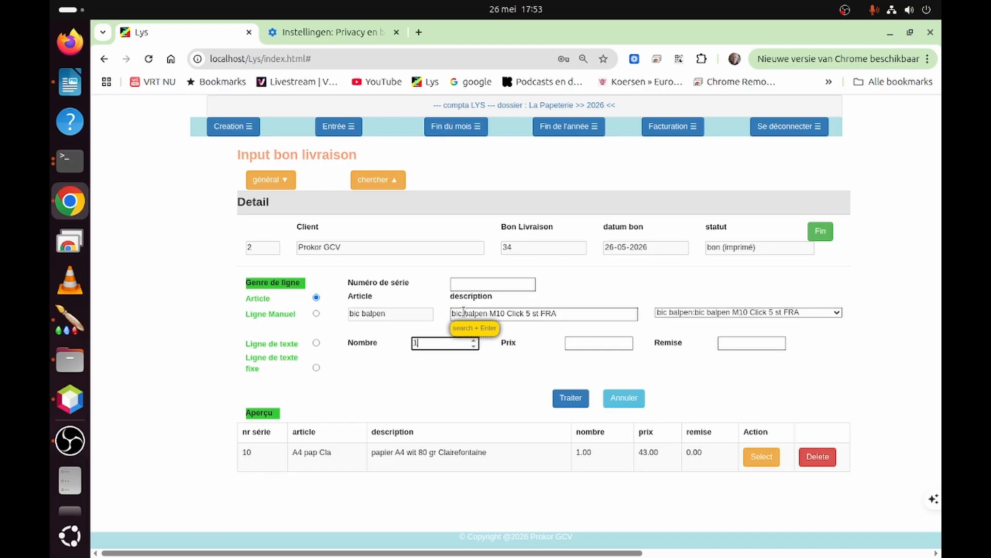
{"action": "key", "text": "Tab"}
{"action": "type", "text": "6"}
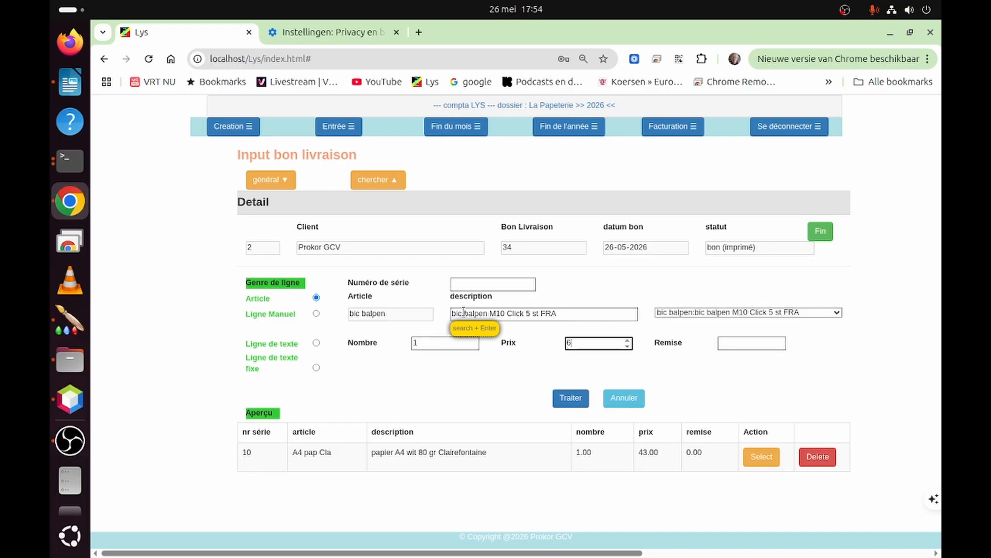
{"action": "type", "text": ",5"}
{"action": "left_click", "coordinate": [571, 388]}
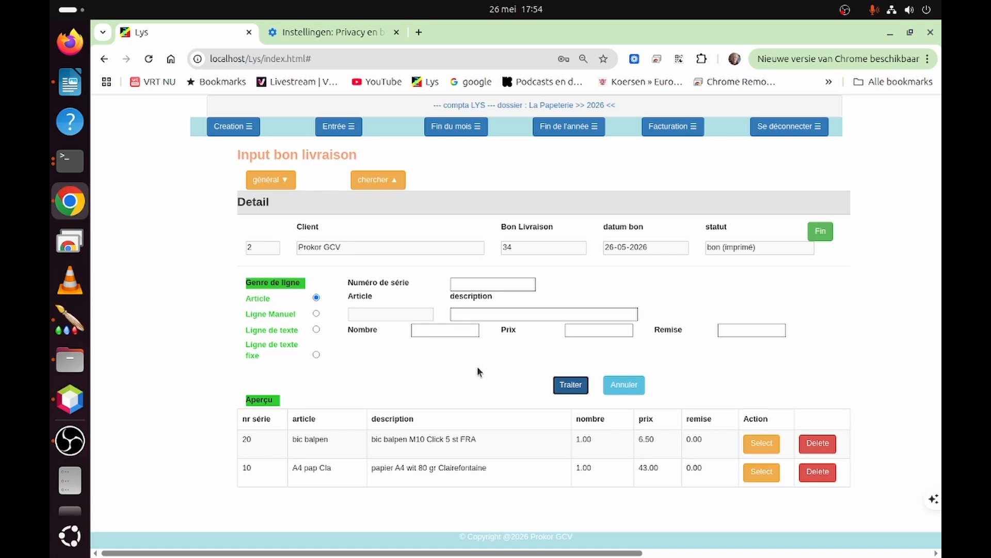
{"action": "left_click", "coordinate": [821, 234]}
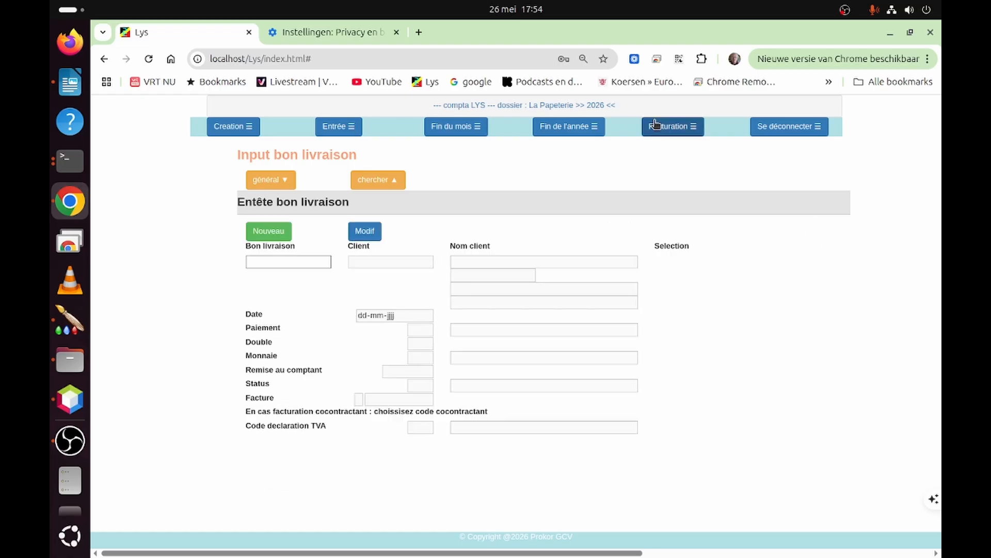
- Print the sales invoice for delivery notes with status bon (imprimé) in the journal de vente
{"action": "left_click", "coordinate": [671, 130]}
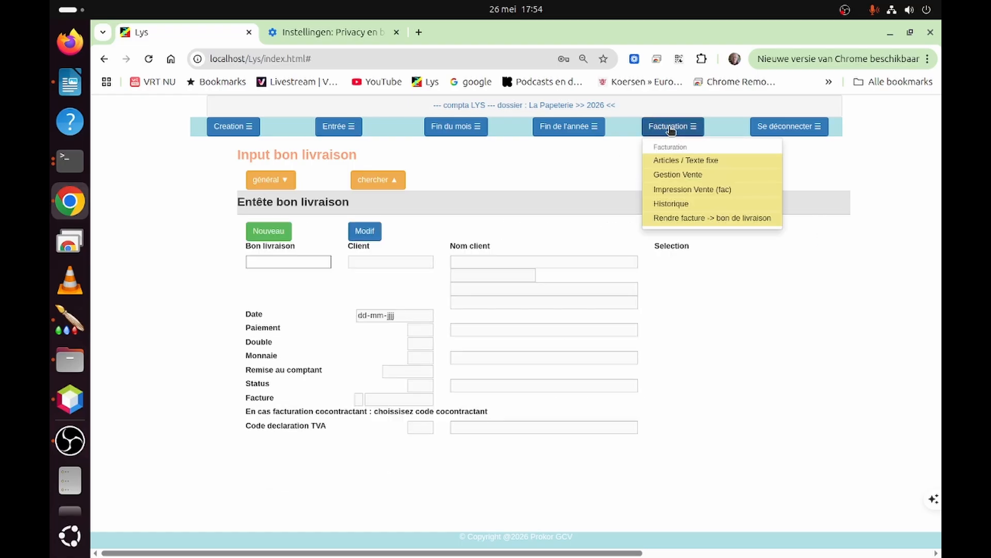
{"action": "left_click", "coordinate": [668, 191]}
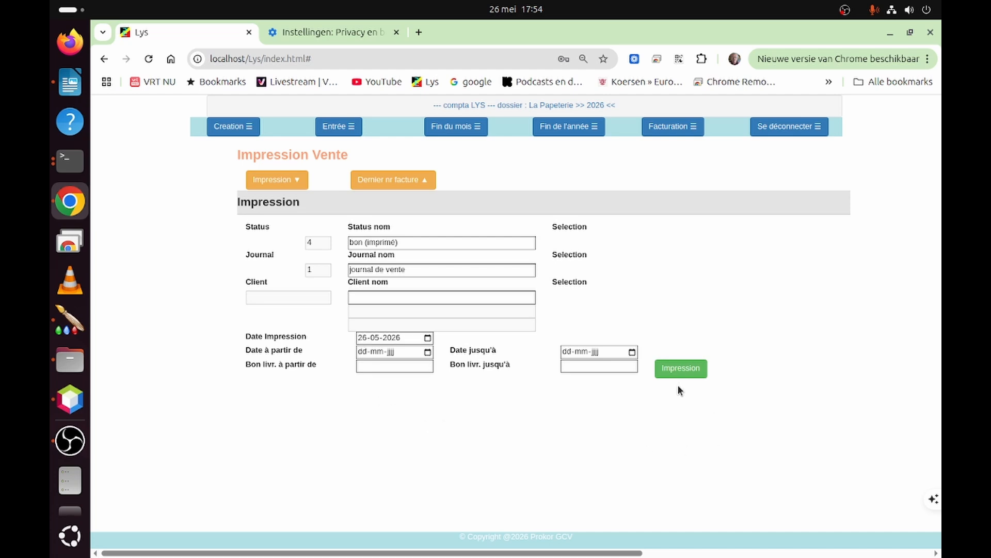
{"action": "left_click", "coordinate": [682, 368]}
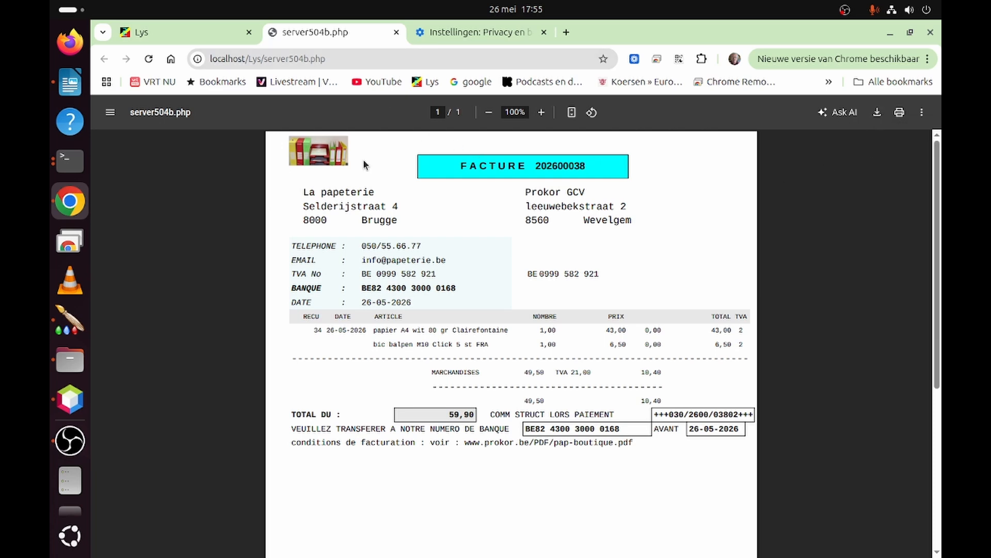
- Search the sales e-invoices with status Pas encore envoyé and send the Prokor GCV invoice dated 26-05-2026 to Peppol
{"action": "left_click", "coordinate": [148, 34]}
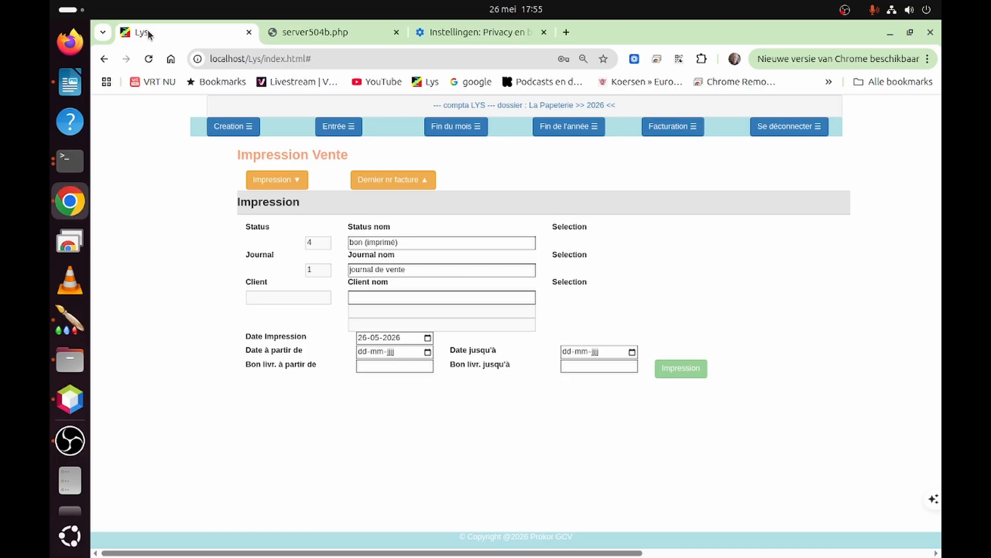
{"action": "left_click", "coordinate": [334, 129]}
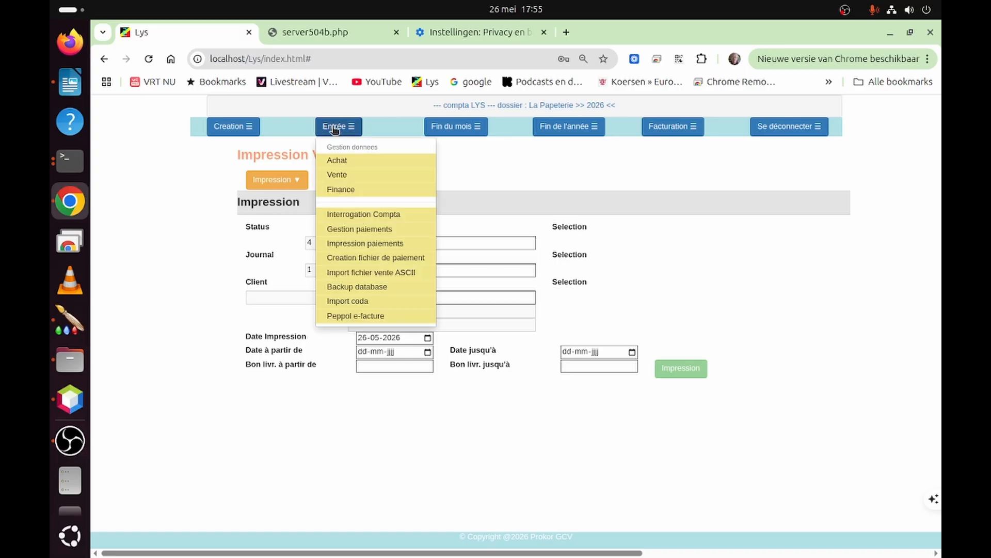
{"action": "left_click", "coordinate": [336, 316]}
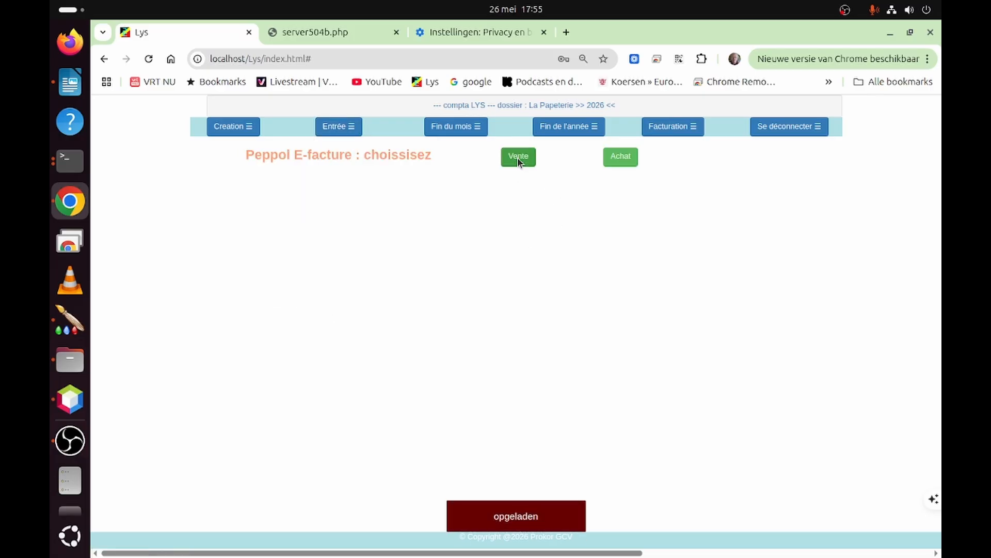
{"action": "left_click", "coordinate": [515, 160]}
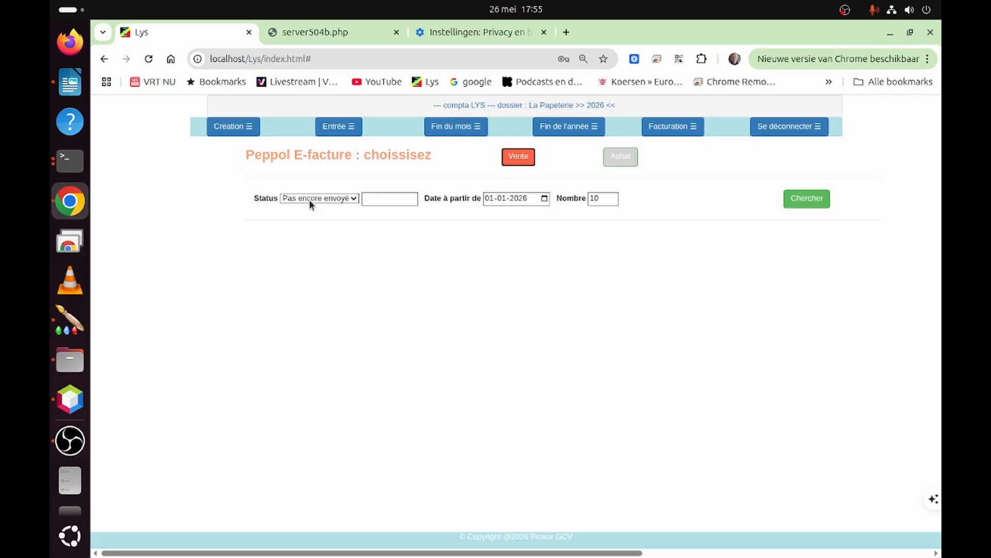
{"action": "left_click", "coordinate": [799, 200]}
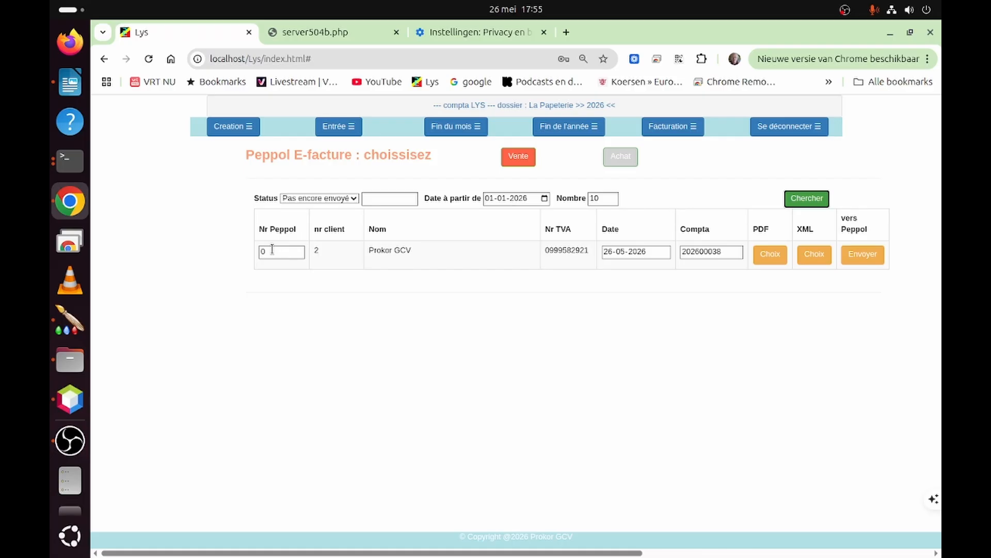
{"action": "left_click", "coordinate": [861, 256]}
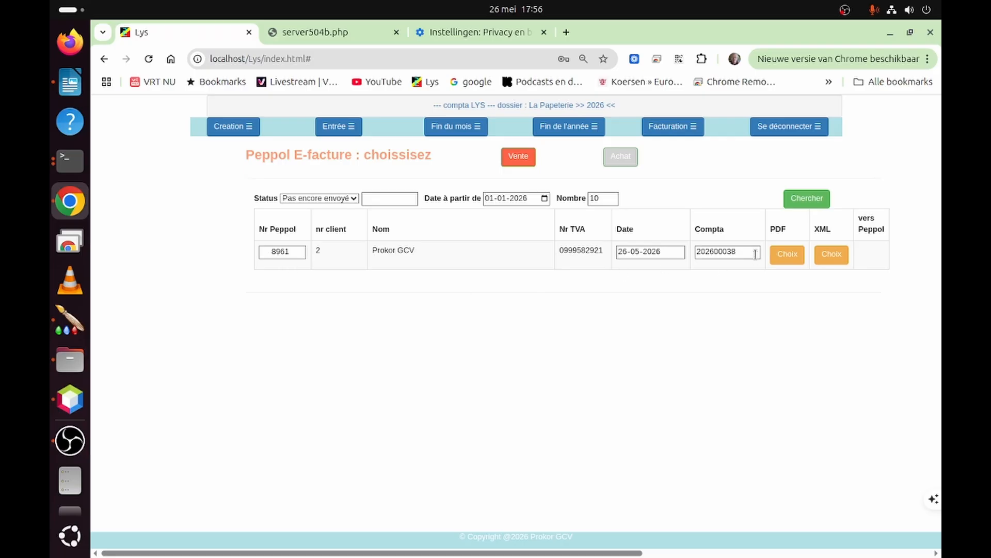
- Copy the Compta invoice number from the Prokor GCV row of the Peppol e-invoice list
{"action": "left_click_drag", "start_coordinate": [739, 251], "coordinate": [696, 252]}
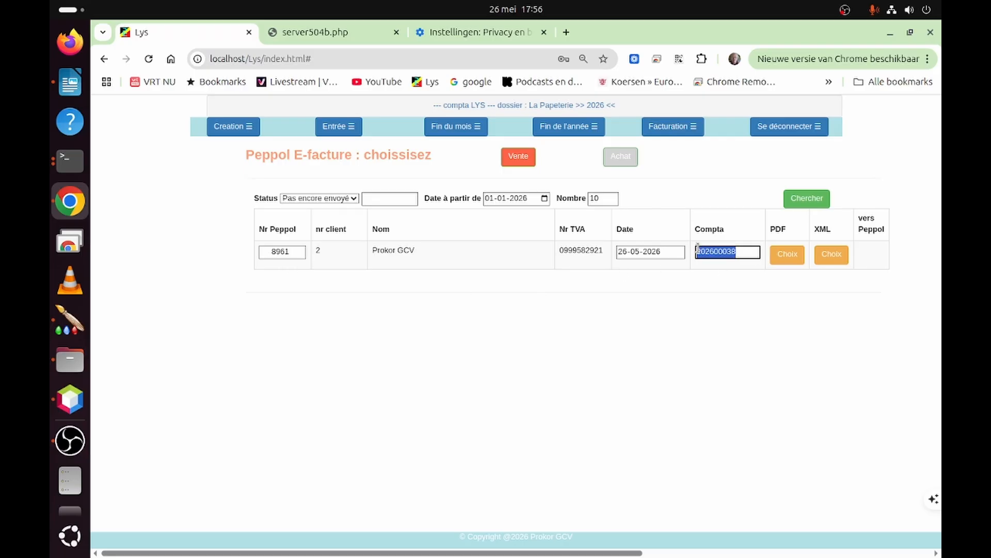
{"action": "right_click", "coordinate": [715, 257]}
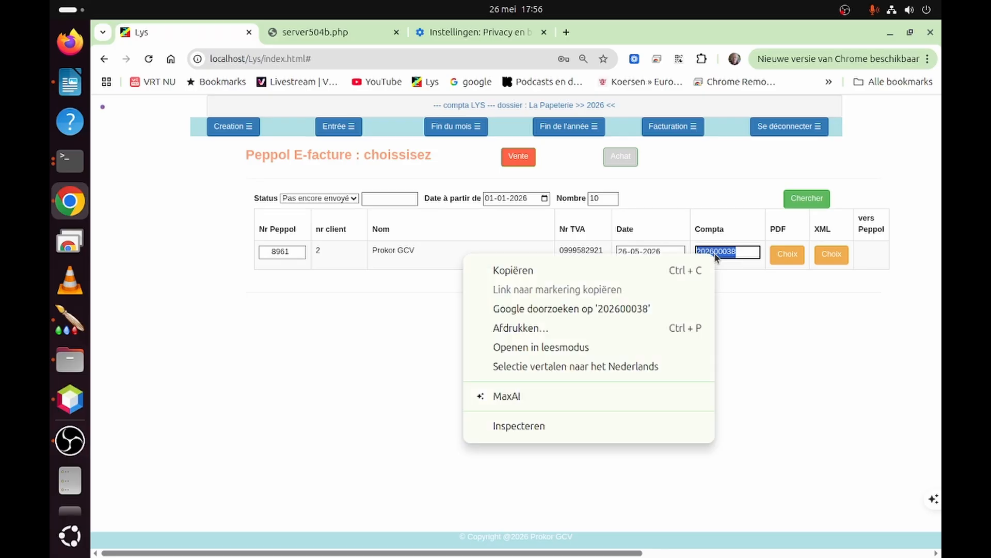
{"action": "left_click", "coordinate": [504, 269]}
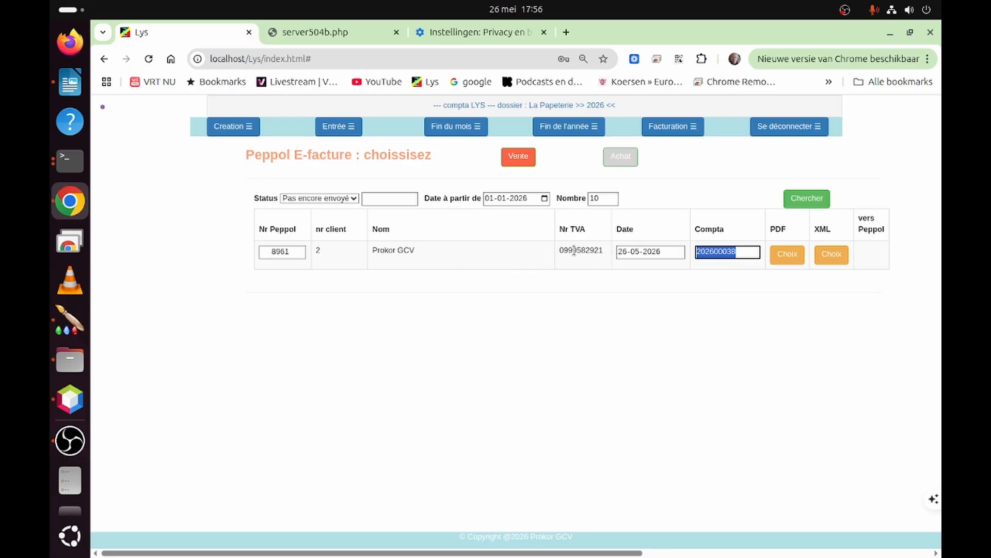
- Start a sales (Vente) entry for accounting period 5, 2026-05-30, in the journal de vente
{"action": "left_click", "coordinate": [332, 130]}
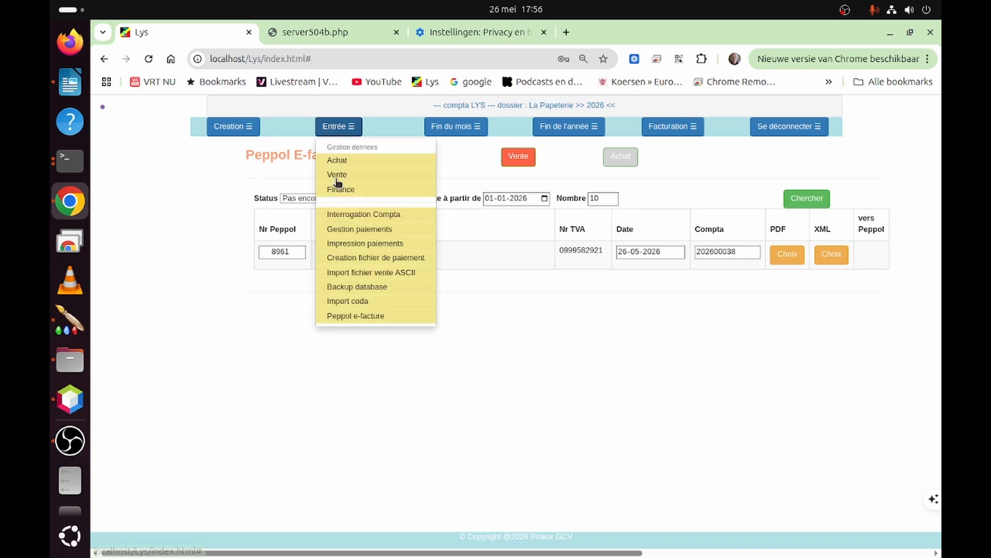
{"action": "left_click", "coordinate": [338, 176]}
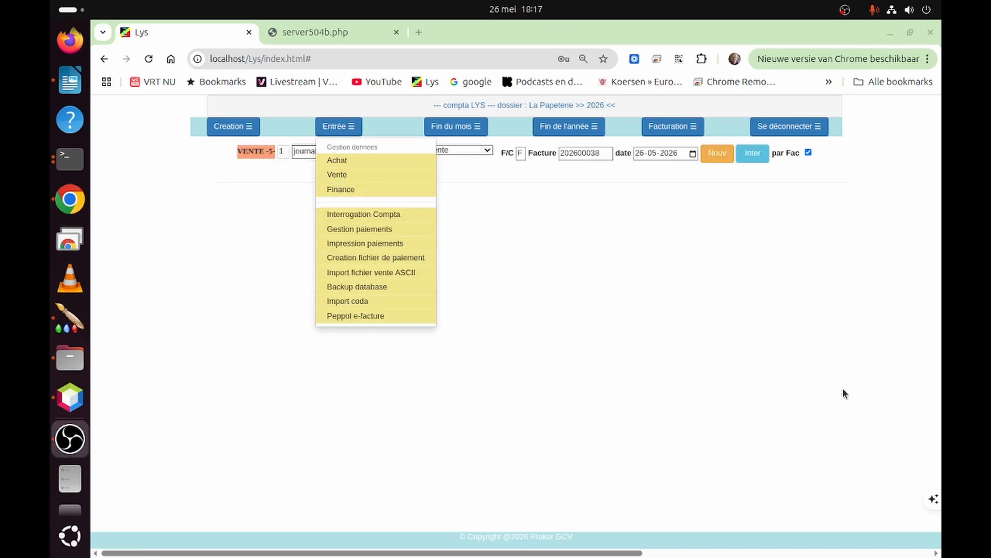
{"action": "left_click", "coordinate": [330, 177]}
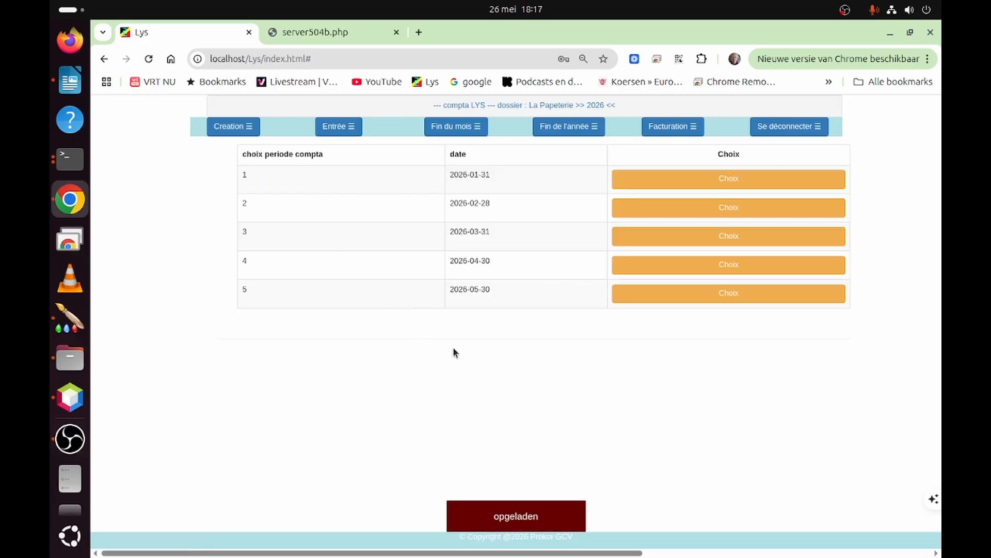
{"action": "left_click", "coordinate": [673, 294]}
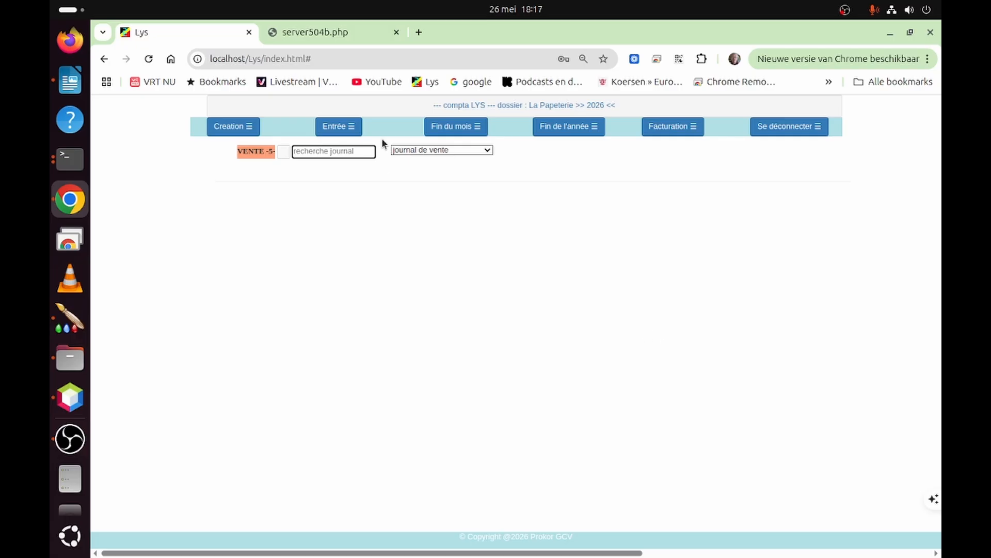
{"action": "left_click", "coordinate": [415, 151]}
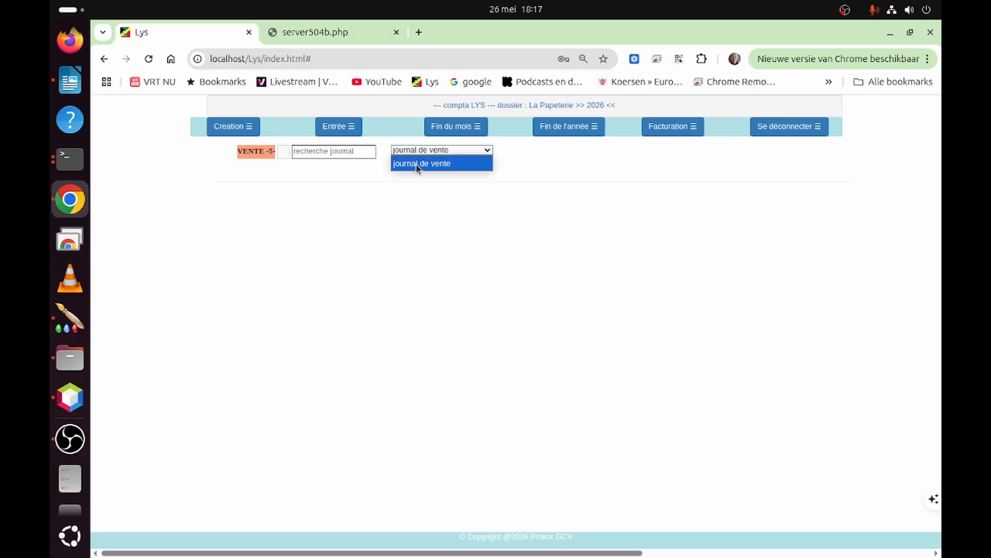
{"action": "left_click", "coordinate": [408, 164]}
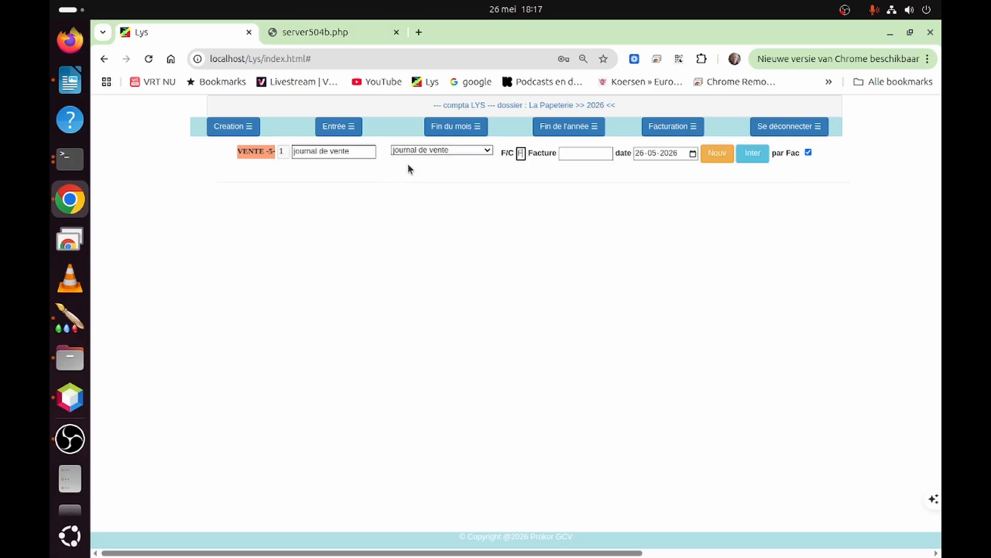
- Load invoice 202600038 as a new sales entry, review its posting details, and confirm the booking
{"action": "left_click", "coordinate": [570, 152]}
{"action": "type", "text": "2026000"}
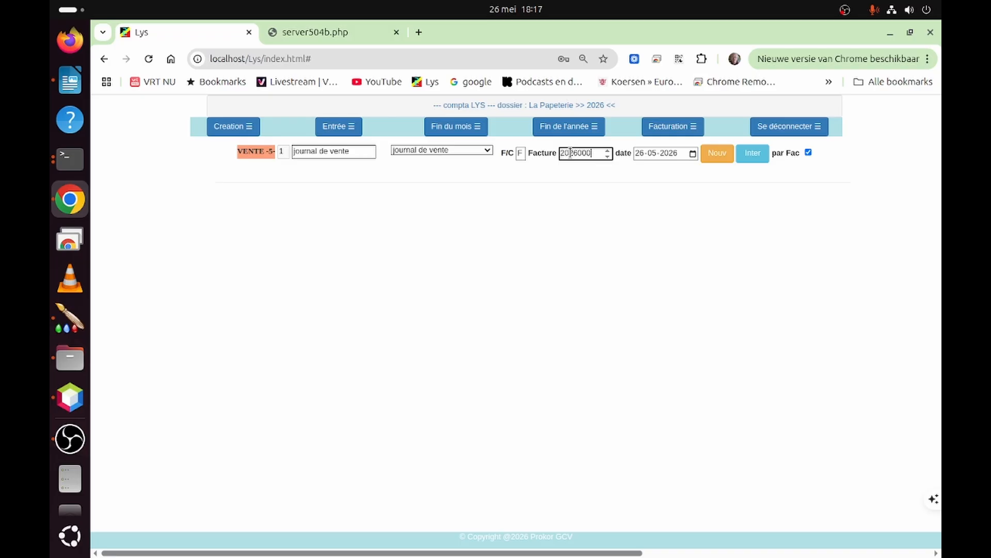
{"action": "type", "text": "38"}
{"action": "left_click", "coordinate": [713, 154]}
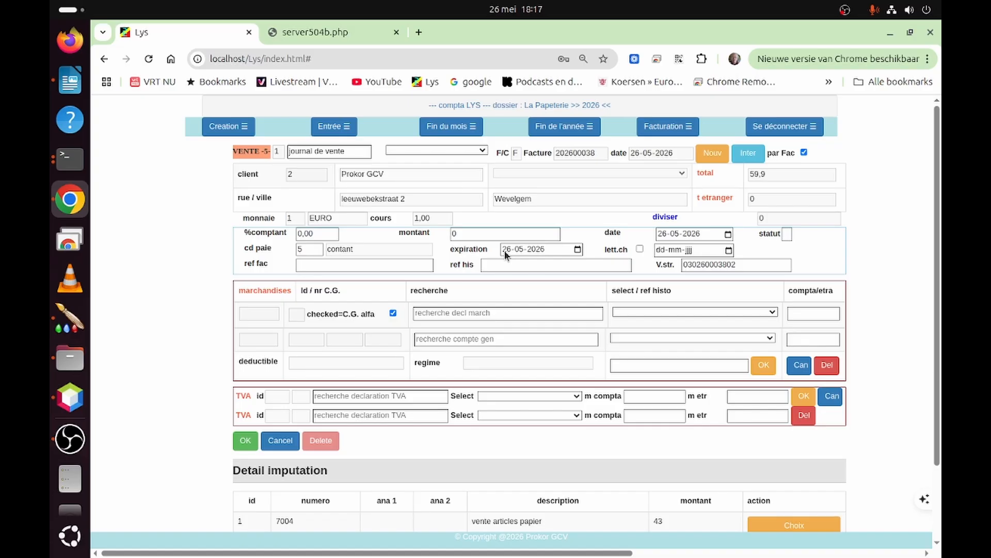
{"action": "scroll", "coordinate": [504, 250], "scroll_direction": "down", "scroll_amount": 3}
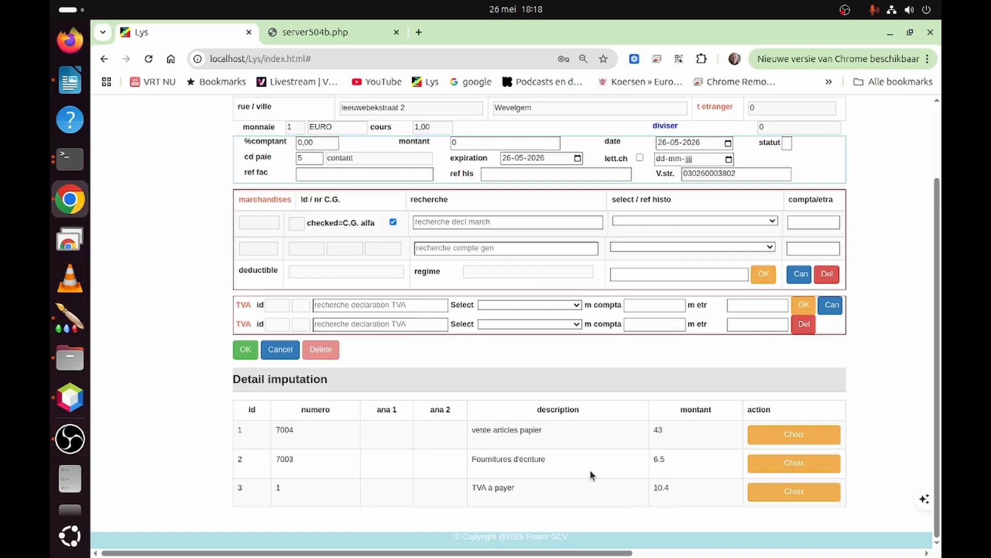
{"action": "left_click", "coordinate": [246, 350]}
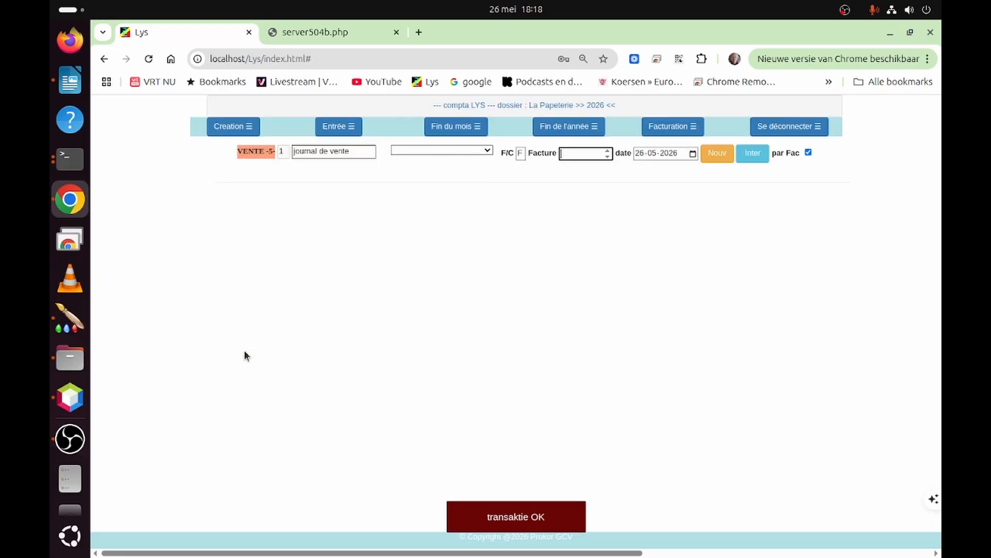